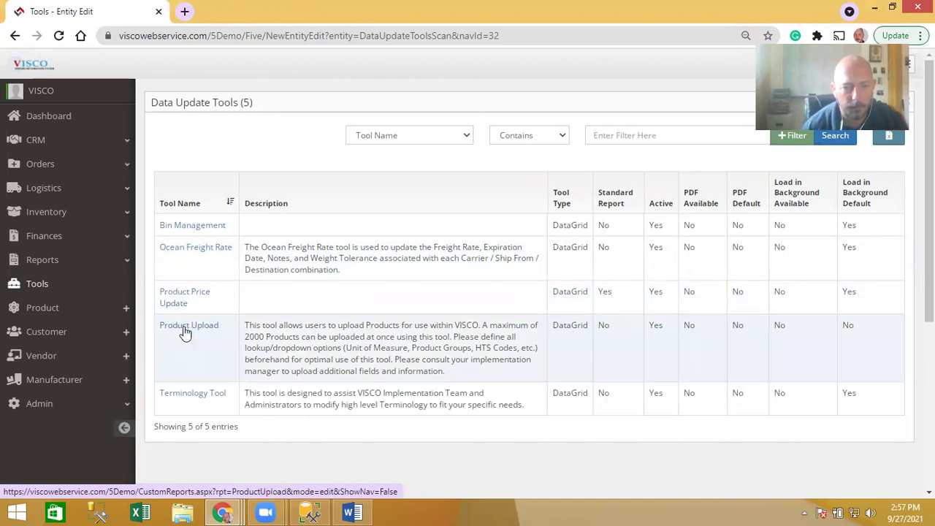
Open the Product Upload data update tool and generate its report to get the product entry grid
{"action": "left_click", "coordinate": [186, 329]}
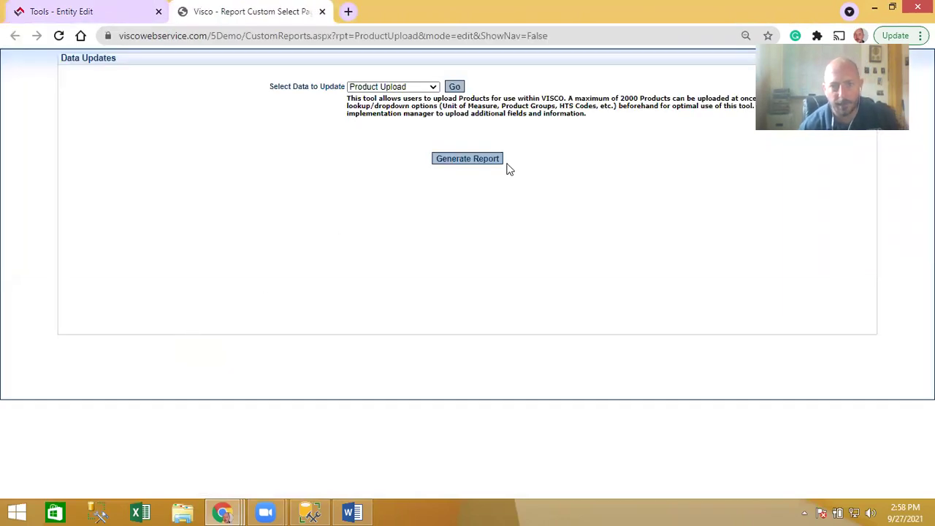
{"action": "left_click", "coordinate": [472, 159]}
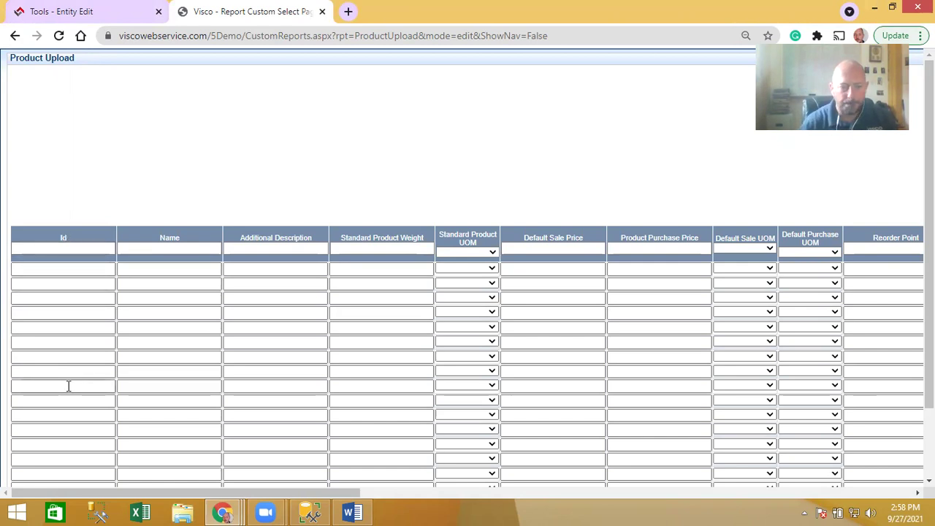
Set the Active? value to No for all rows of the product grid using the column's header field
{"action": "left_click_drag", "start_coordinate": [136, 496], "coordinate": [304, 462]}
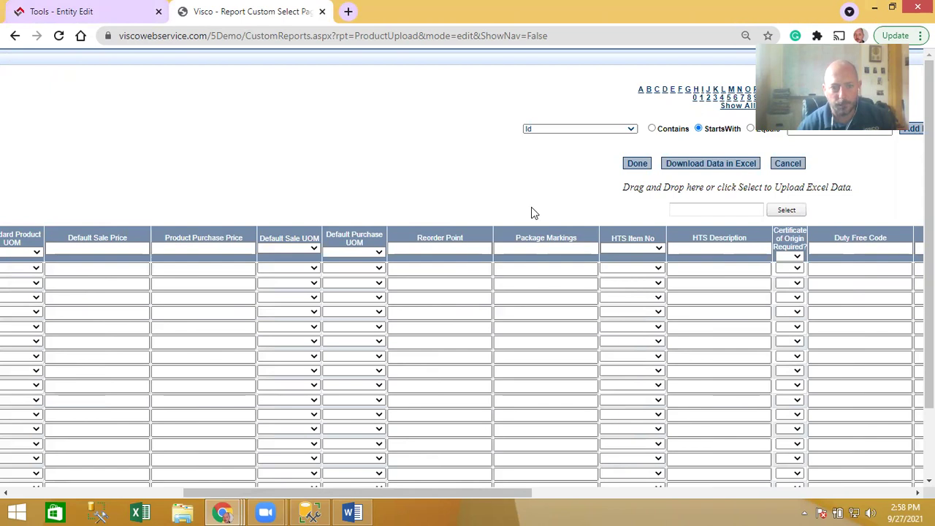
{"action": "left_click_drag", "start_coordinate": [307, 492], "coordinate": [117, 492]}
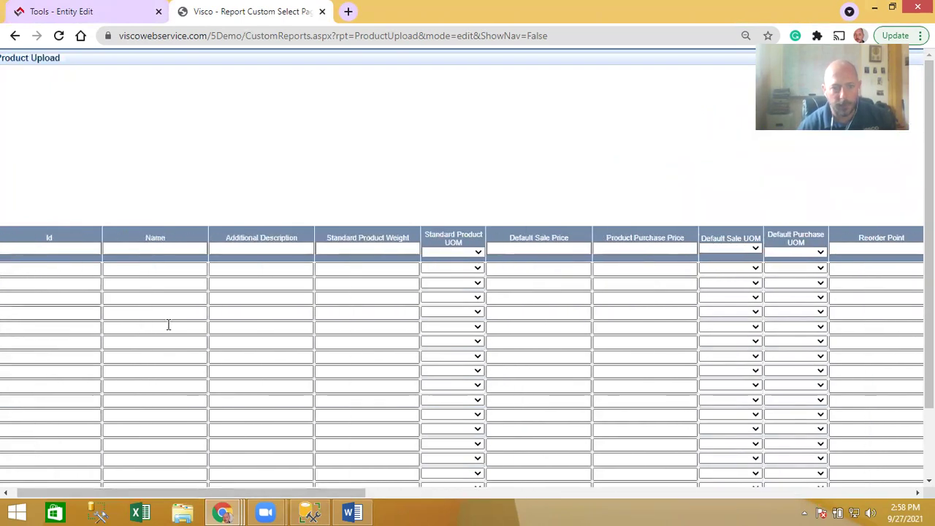
{"action": "left_click_drag", "start_coordinate": [265, 492], "coordinate": [483, 491]}
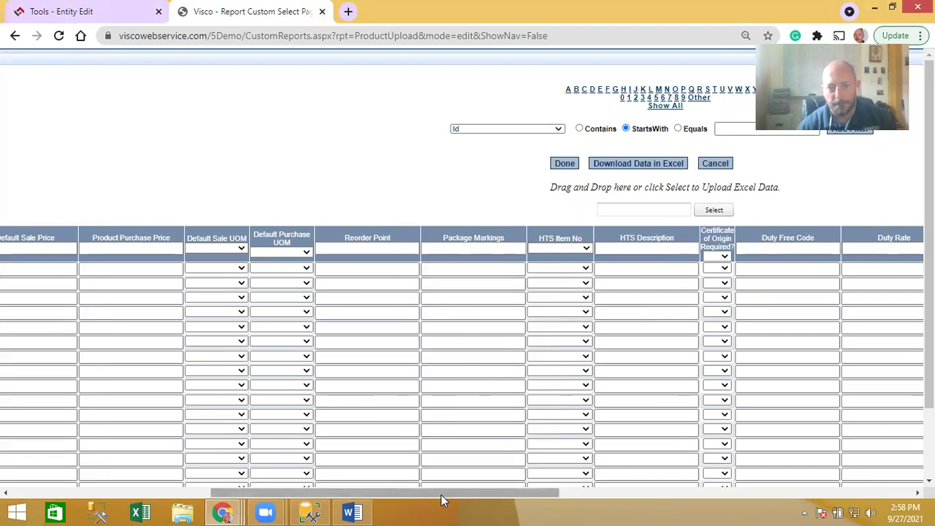
{"action": "left_click_drag", "start_coordinate": [444, 492], "coordinate": [73, 424]}
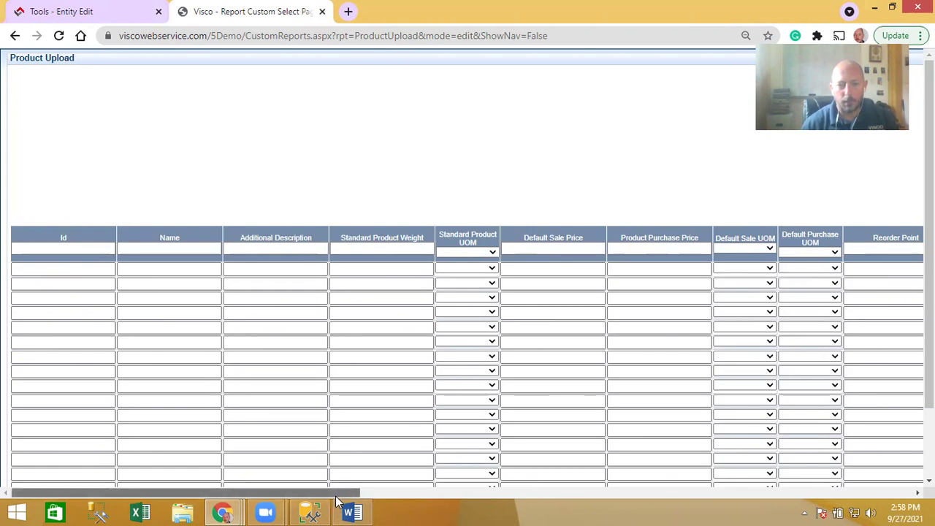
{"action": "left_click_drag", "start_coordinate": [337, 498], "coordinate": [772, 509]}
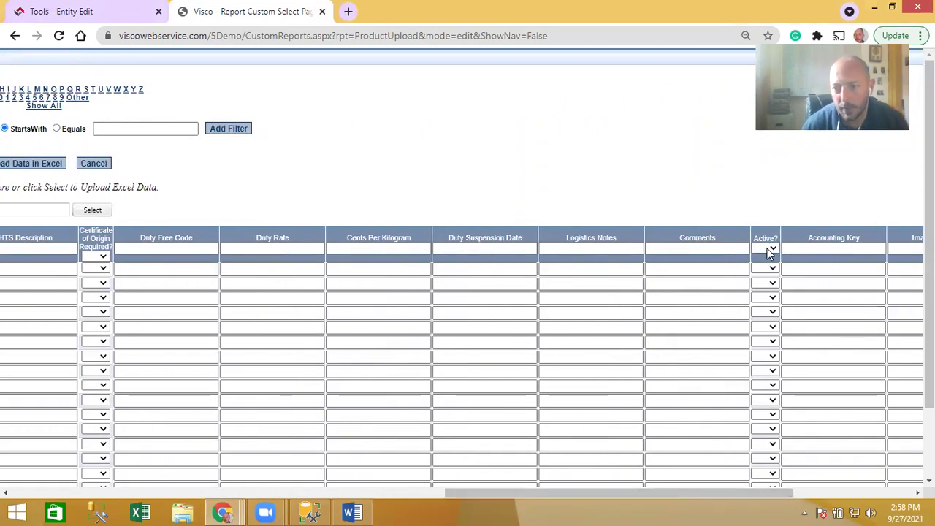
{"action": "left_click", "coordinate": [767, 249]}
{"action": "left_click", "coordinate": [763, 270]}
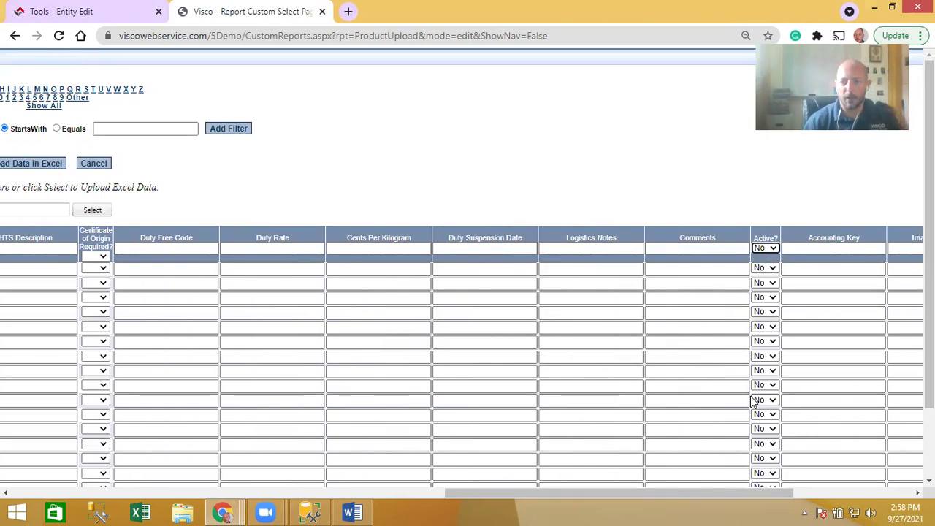
Download the product upload grid's data in Excel and open the resulting workbook
{"action": "left_click_drag", "start_coordinate": [605, 493], "coordinate": [110, 443]}
{"action": "left_click", "coordinate": [361, 250]}
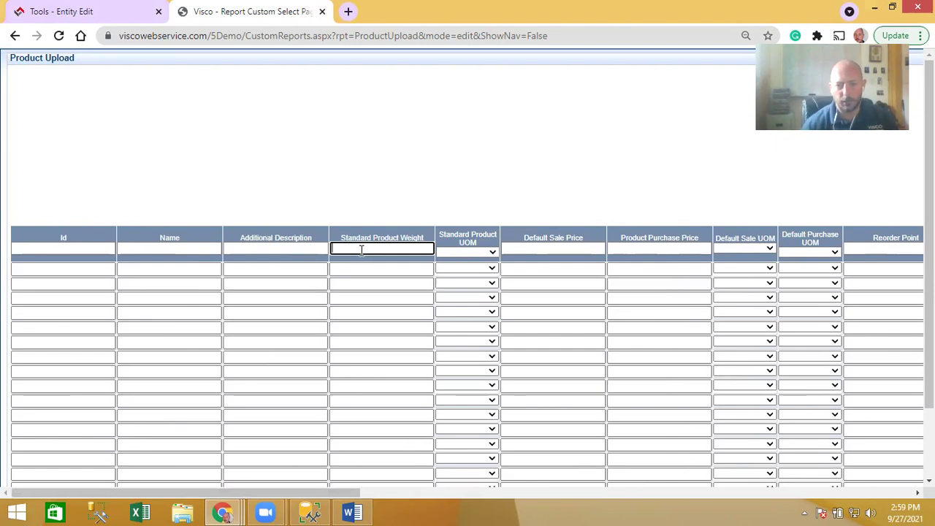
{"action": "left_click_drag", "start_coordinate": [307, 494], "coordinate": [519, 507]}
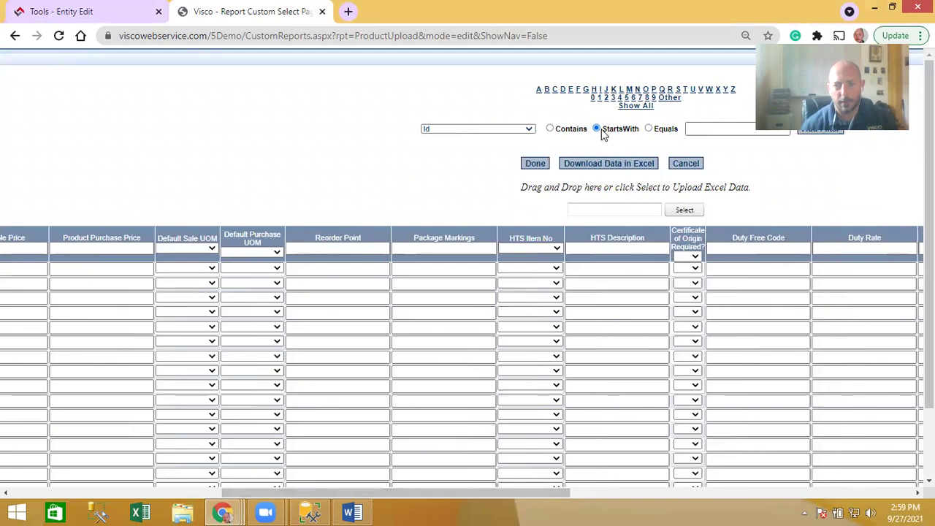
{"action": "left_click", "coordinate": [611, 166]}
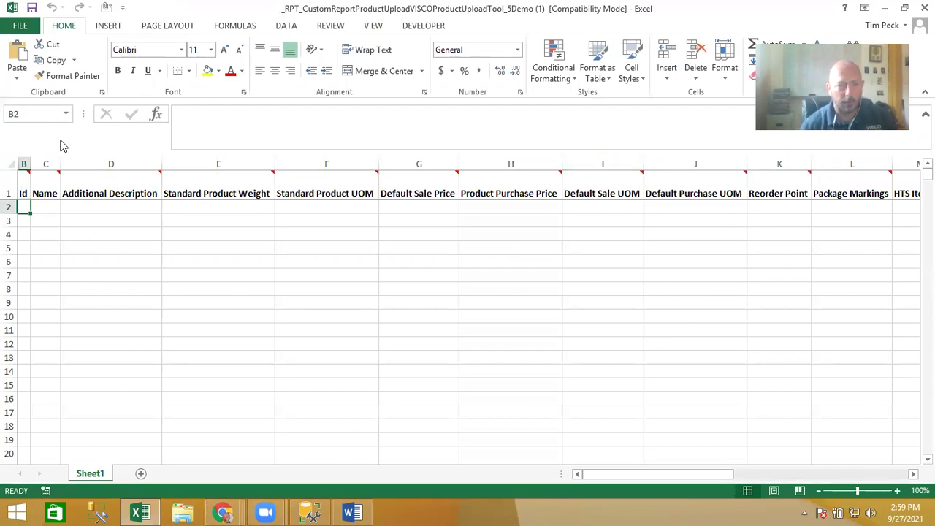
Widen the Id column, enter Blue pen in B2 and Red pen in B3, and save and close the workbook
{"action": "left_click_drag", "start_coordinate": [28, 163], "coordinate": [108, 164]}
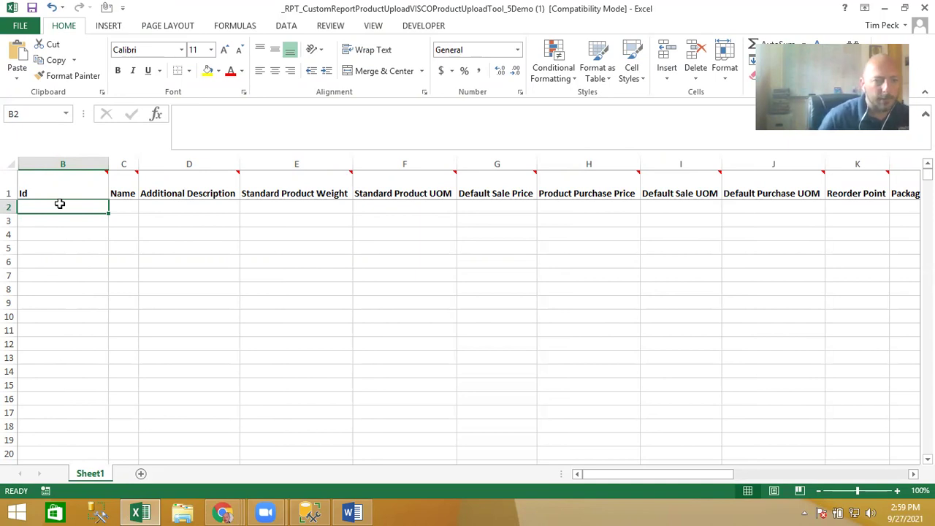
{"action": "type", "text": "B"}
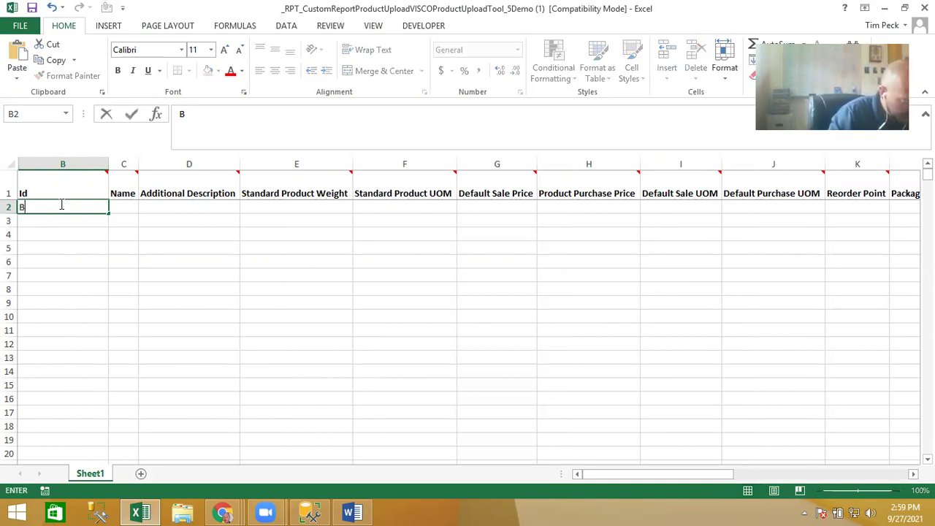
{"action": "type", "text": "lue pen"}
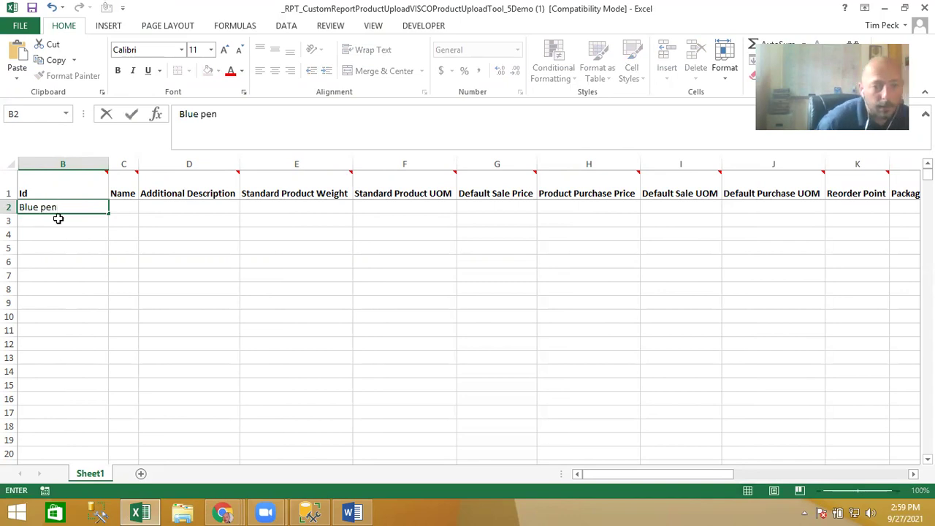
{"action": "left_click", "coordinate": [57, 221]}
{"action": "type", "text": "Red "}
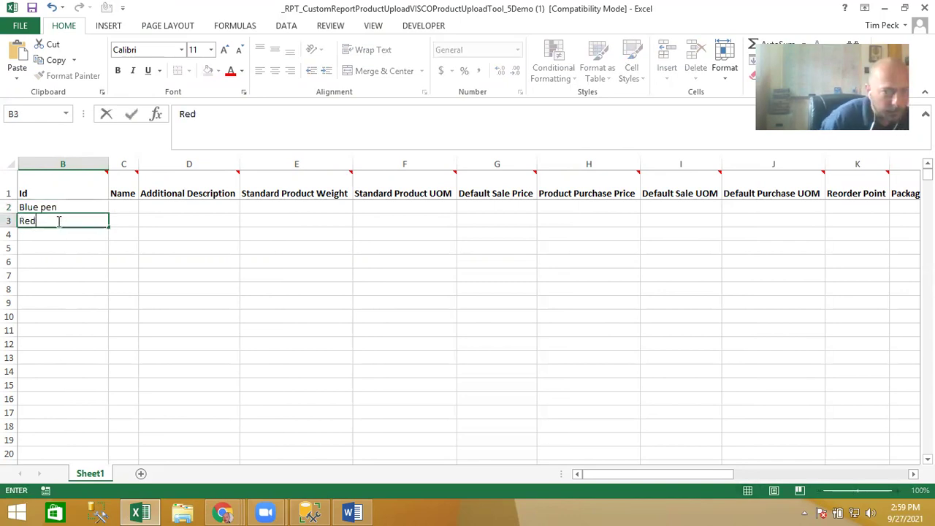
{"action": "type", "text": "pen"}
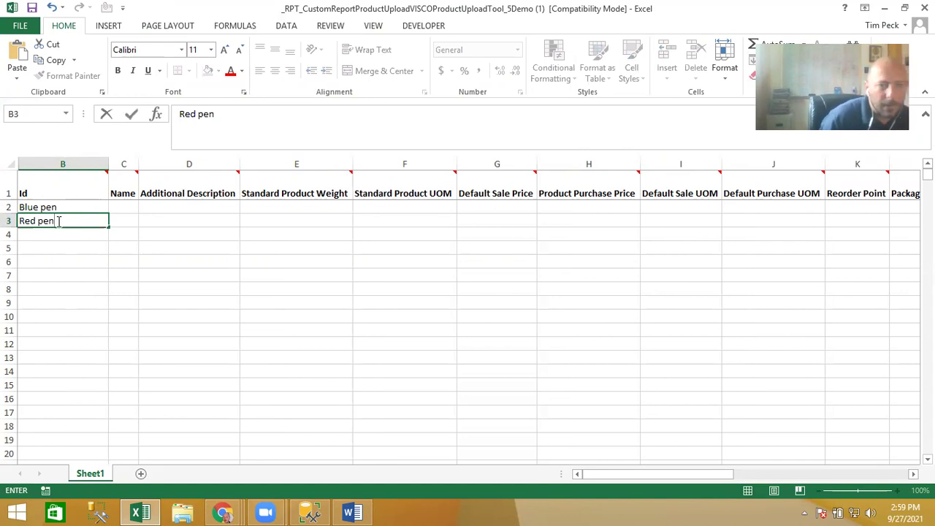
{"action": "left_click", "coordinate": [112, 247]}
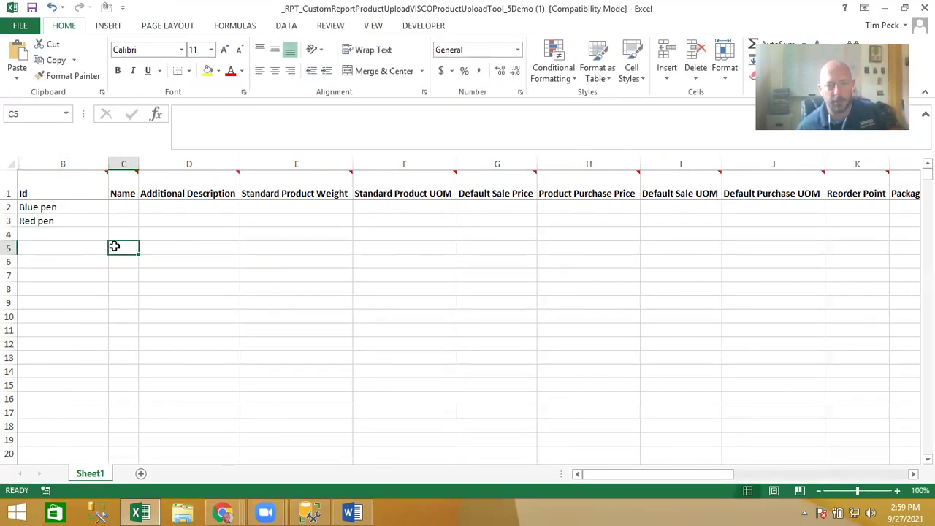
{"action": "left_click", "coordinate": [924, 8]}
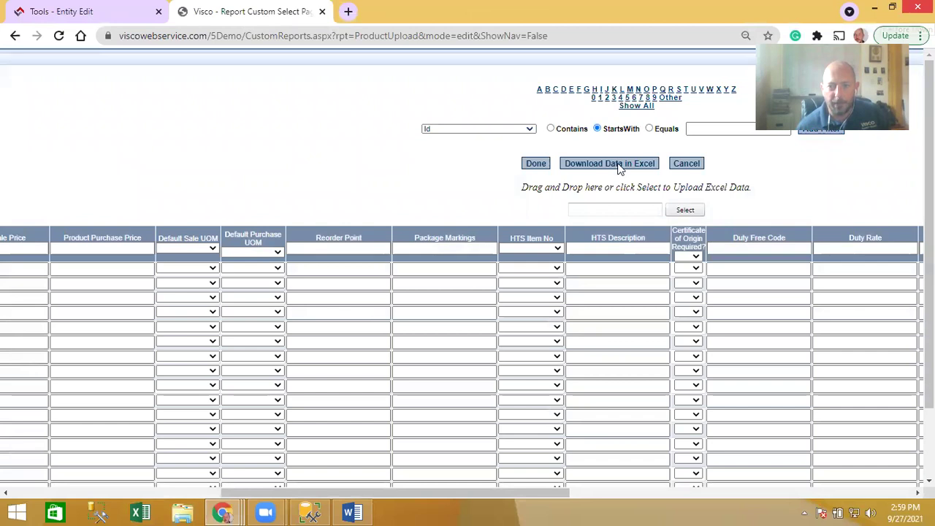
Upload the edited workbook _RPT_CustomReportProductUploadVISCOProductUploadTool_5Demo (1) from Downloads into the product grid
{"action": "left_click", "coordinate": [613, 209]}
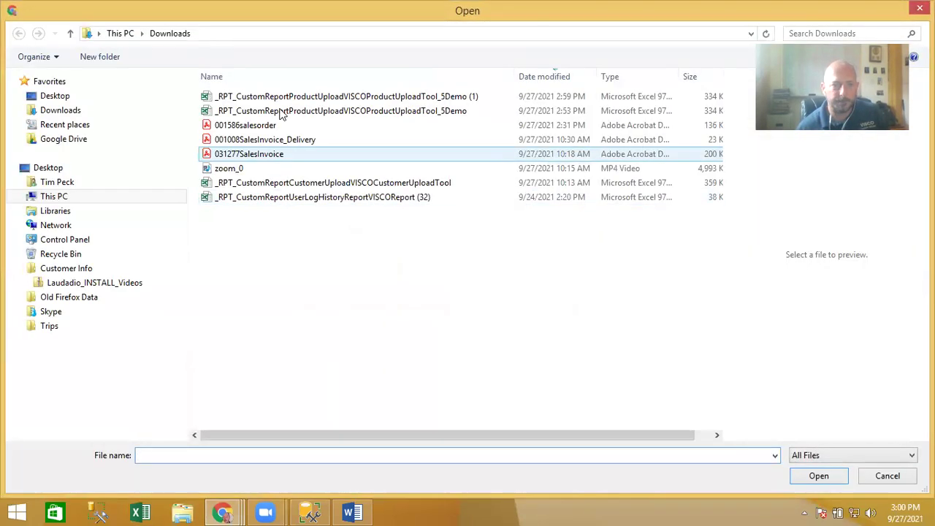
{"action": "left_click", "coordinate": [73, 111]}
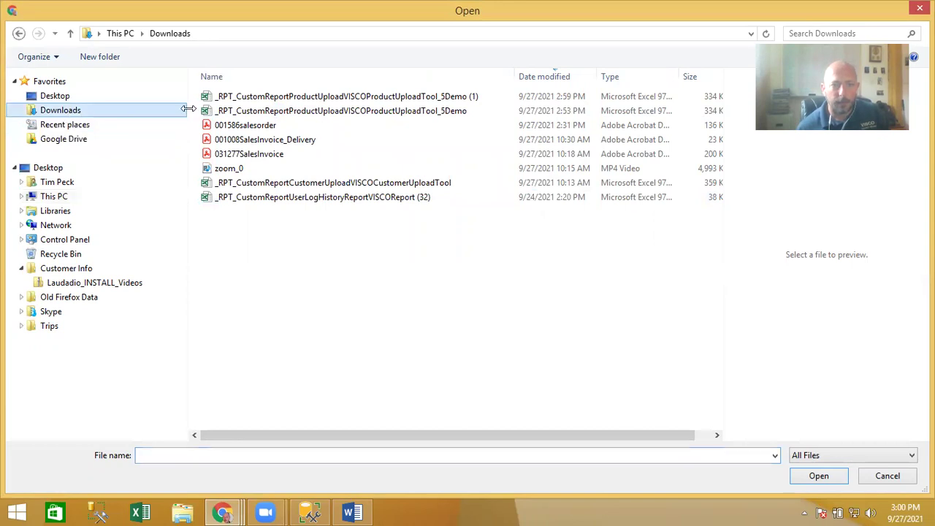
{"action": "double_click", "coordinate": [280, 97]}
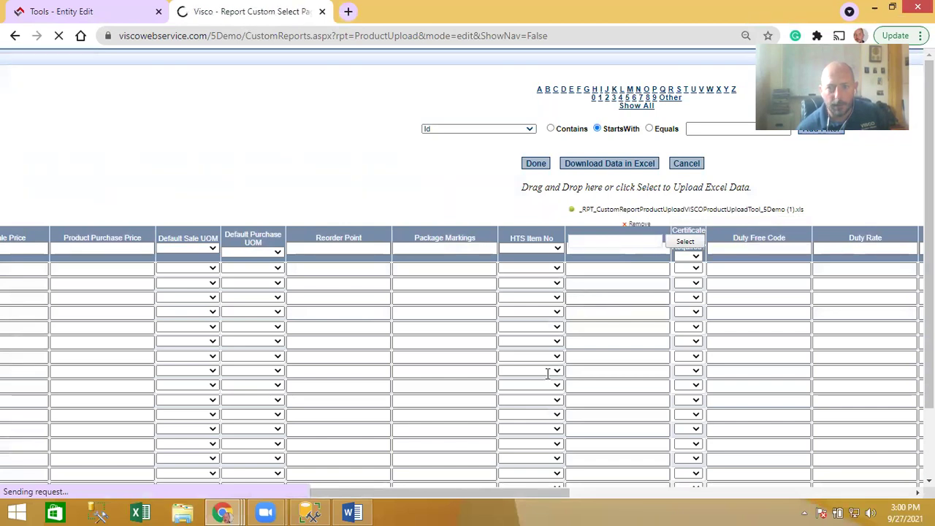
Check the uploaded product rows in the grid and submit them as done to create the products
{"action": "left_click_drag", "start_coordinate": [382, 489], "coordinate": [130, 413]}
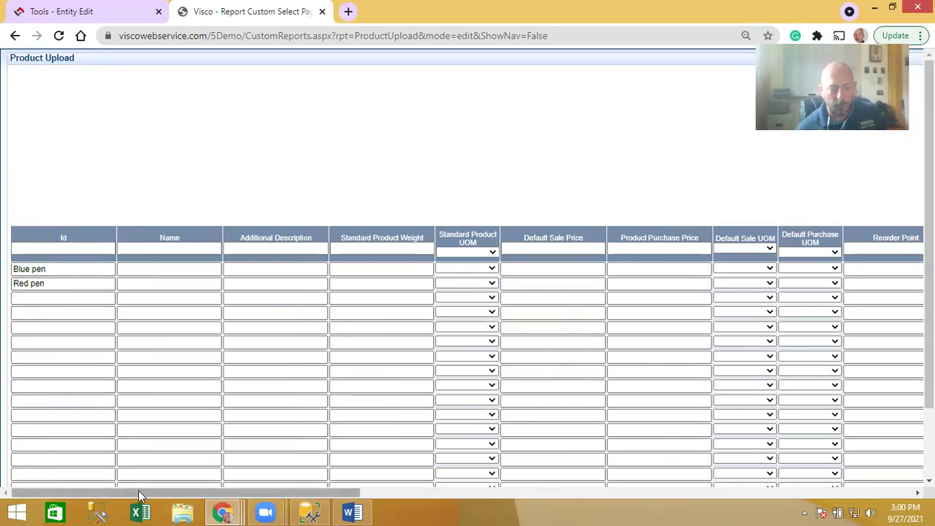
{"action": "left_click_drag", "start_coordinate": [140, 494], "coordinate": [70, 482]}
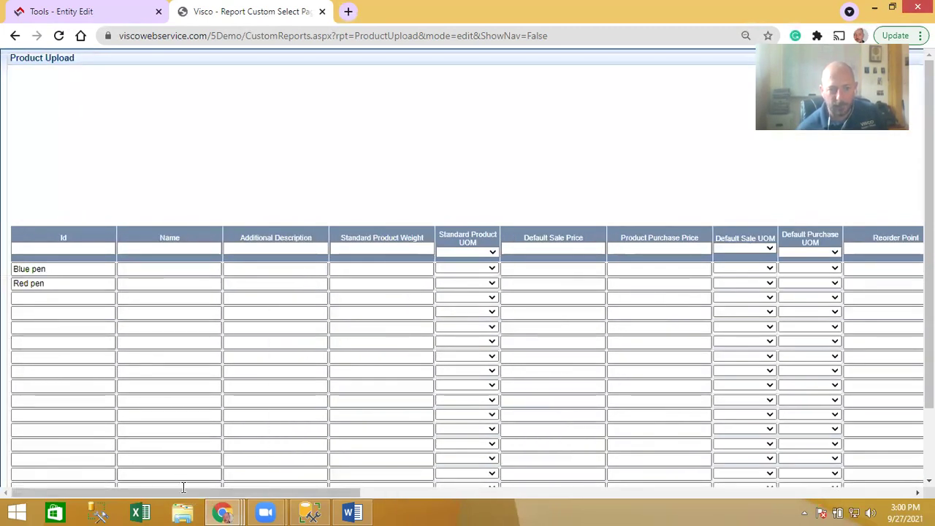
{"action": "left_click_drag", "start_coordinate": [182, 488], "coordinate": [543, 495]}
{"action": "left_click", "coordinate": [355, 167]}
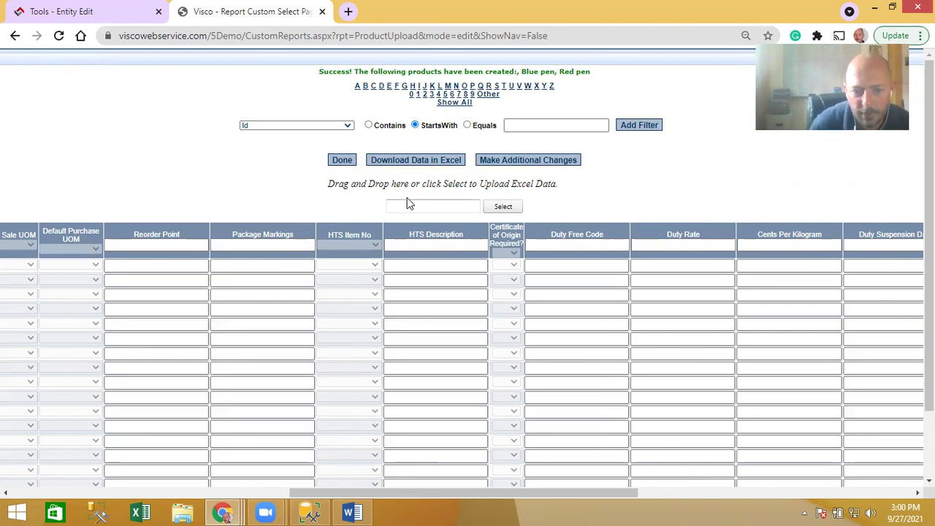
{"action": "mouse_move", "coordinate": [416, 489]}
{"action": "left_mouse_down"}
{"action": "mouse_move", "coordinate": [116, 488]}
{"action": "mouse_move", "coordinate": [398, 488]}
{"action": "left_mouse_up"}
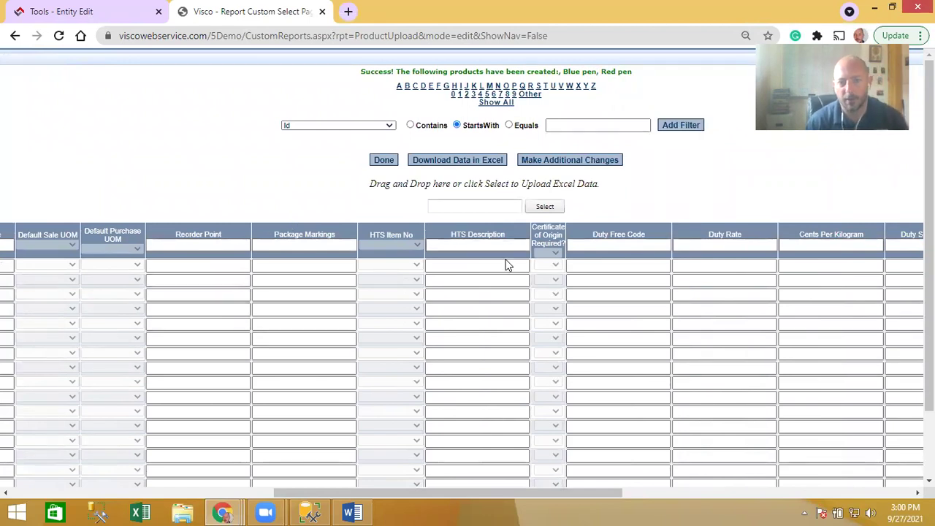
{"action": "double_click", "coordinate": [574, 111]}
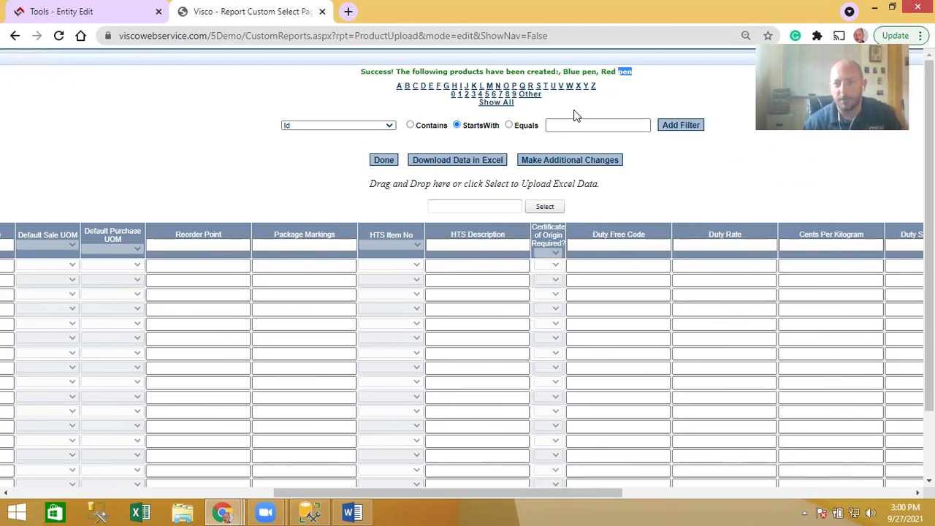